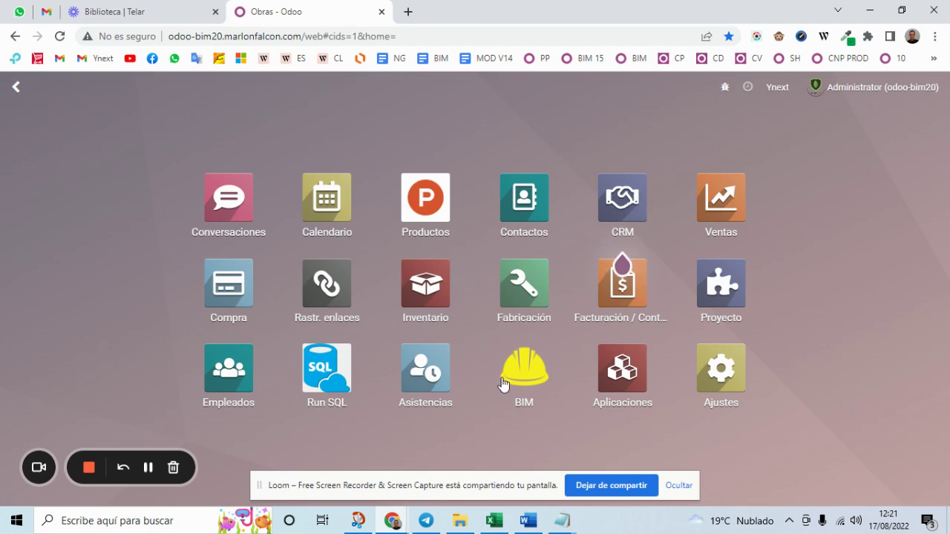
- Open the concept tree of the PSU00035 Vivienda 1 budget from the vivienda project in the BIM module
click(532, 369)
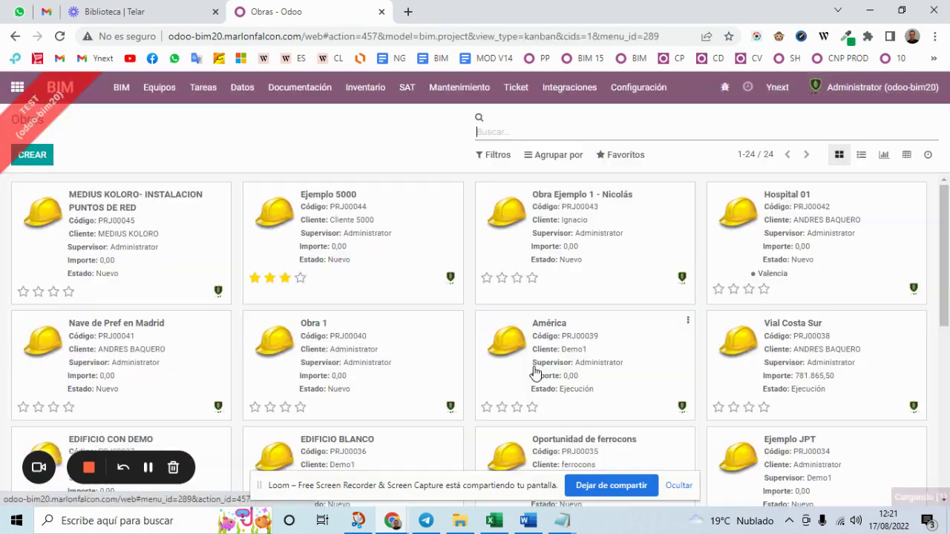
scroll(537, 363, down, 5)
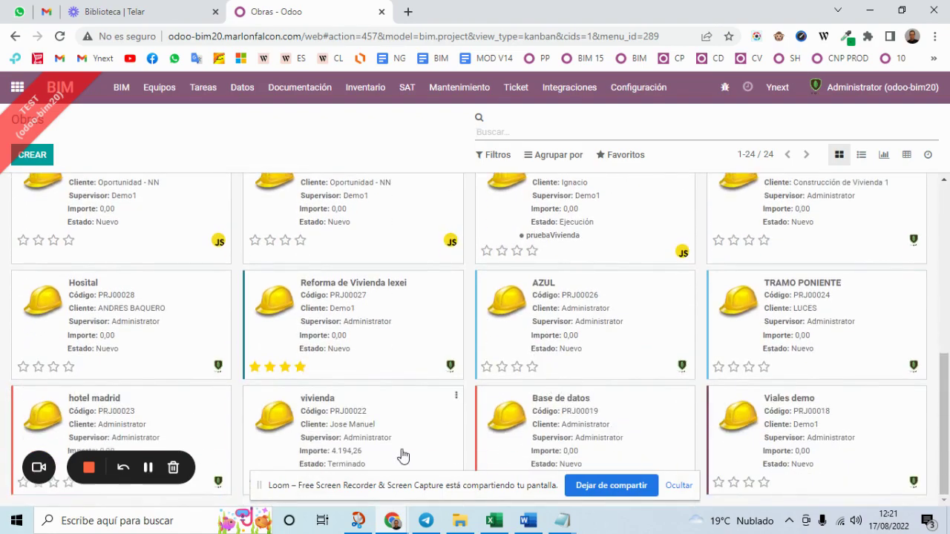
click(399, 453)
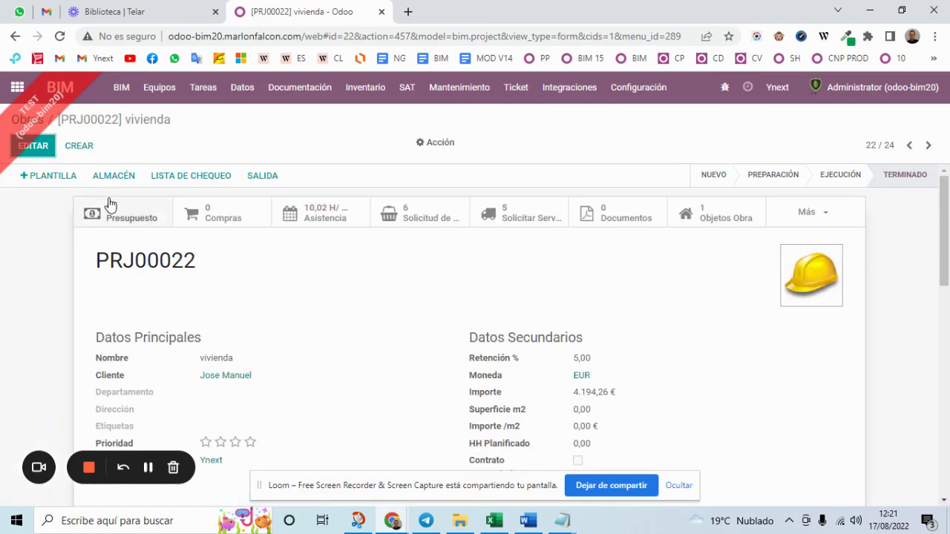
click(112, 209)
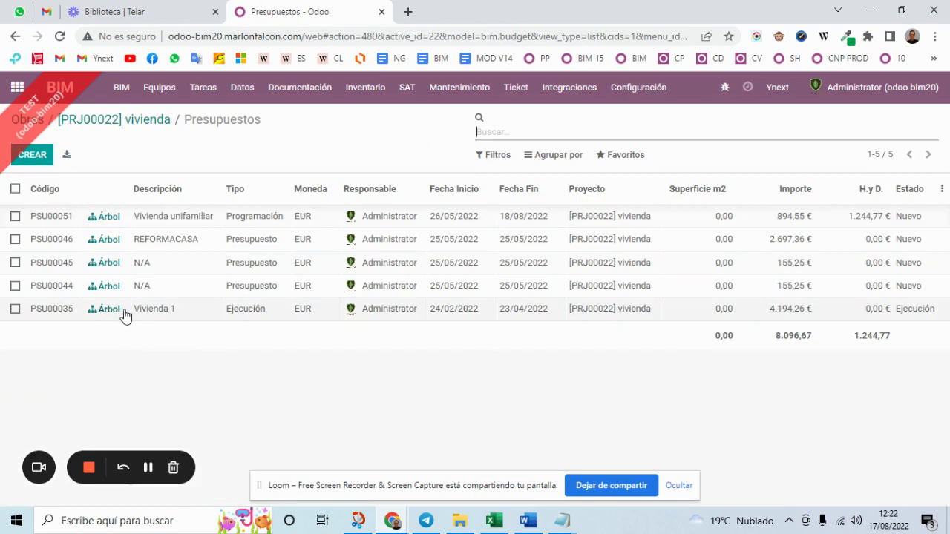
click(91, 311)
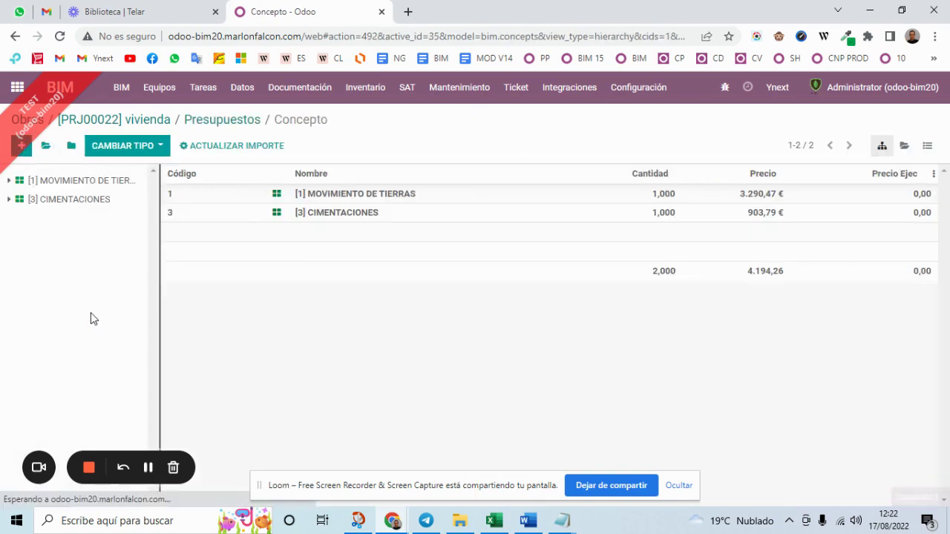
- Check the Sub Contrato setting of the M05PN010 Pala cargadora equipment in the Desbroce item under MOVIMIENTO DE TIERRAS
click(77, 182)
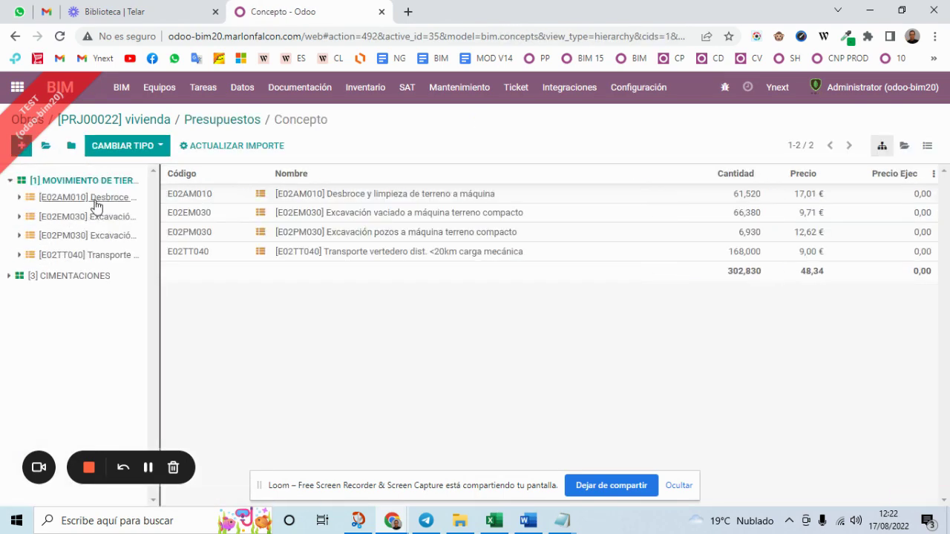
click(94, 198)
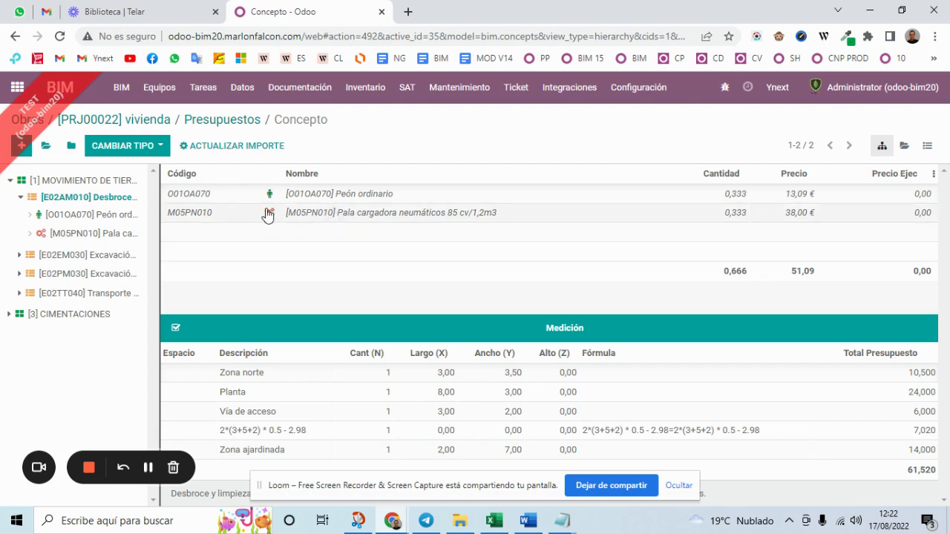
click(369, 220)
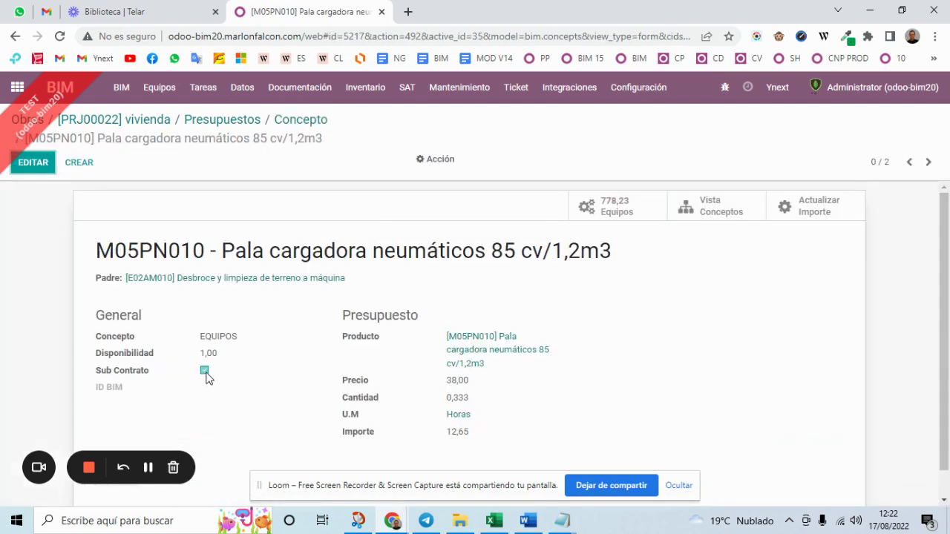
click(316, 120)
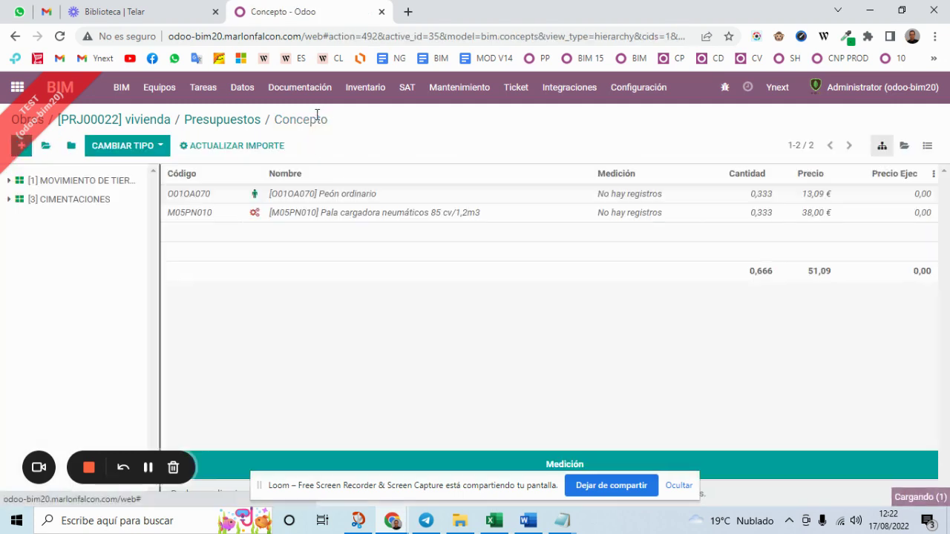
- Inspect the resources of the E02EM030 excavation item and the Sub Contrato setting of the M02GT120 tower crane under CIMENTACIONES
click(93, 186)
click(87, 216)
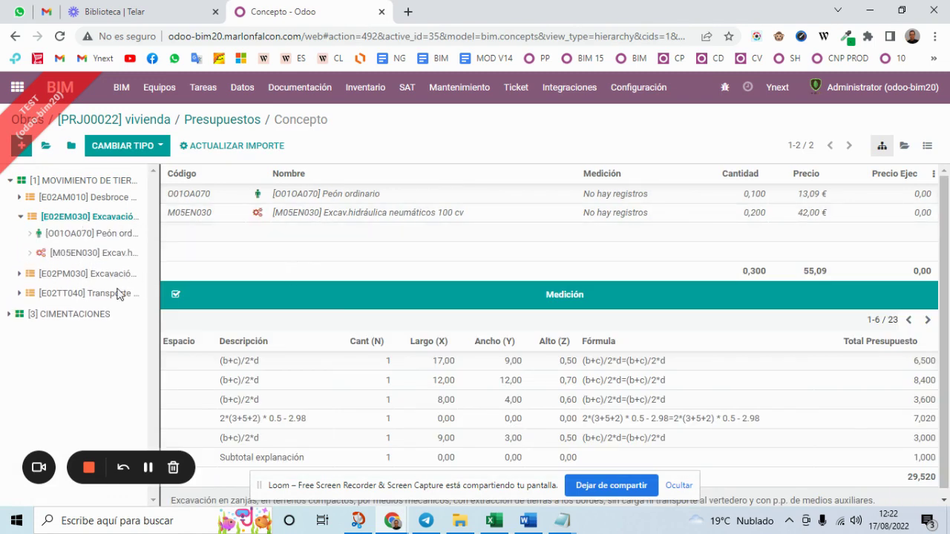
click(84, 314)
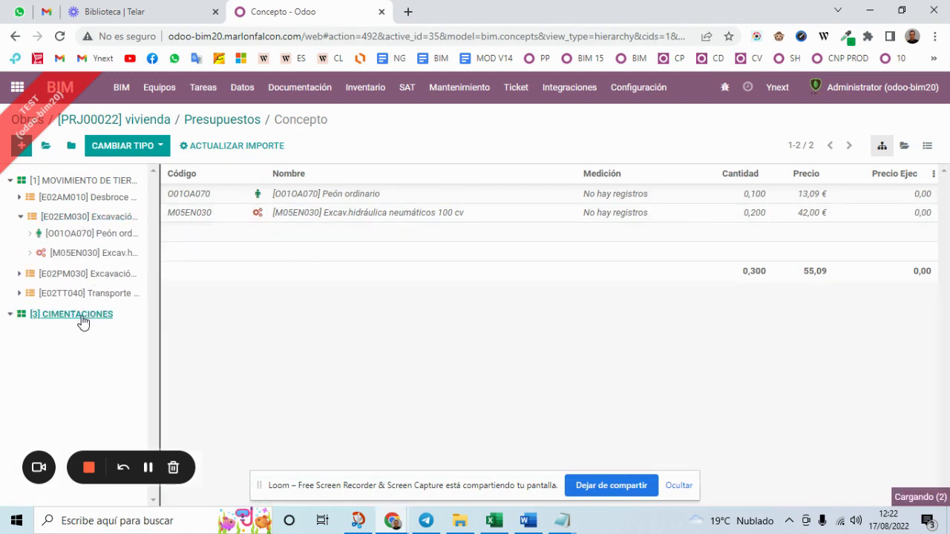
click(91, 348)
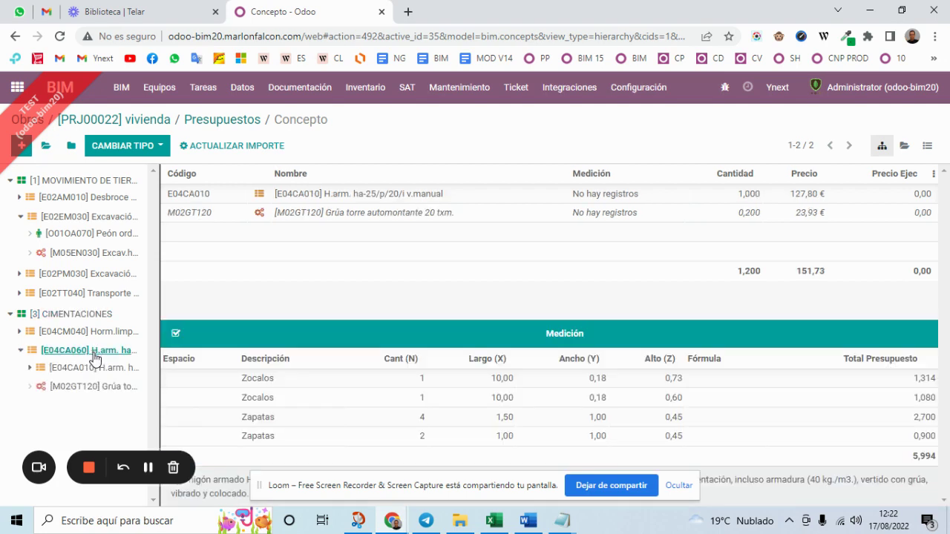
click(374, 215)
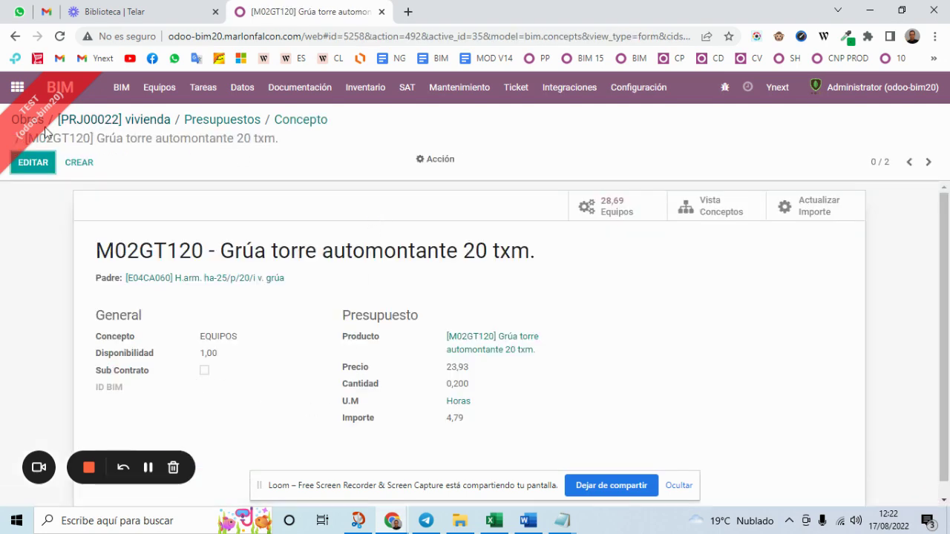
- Return to the vivienda project and start a new service request for it
click(128, 118)
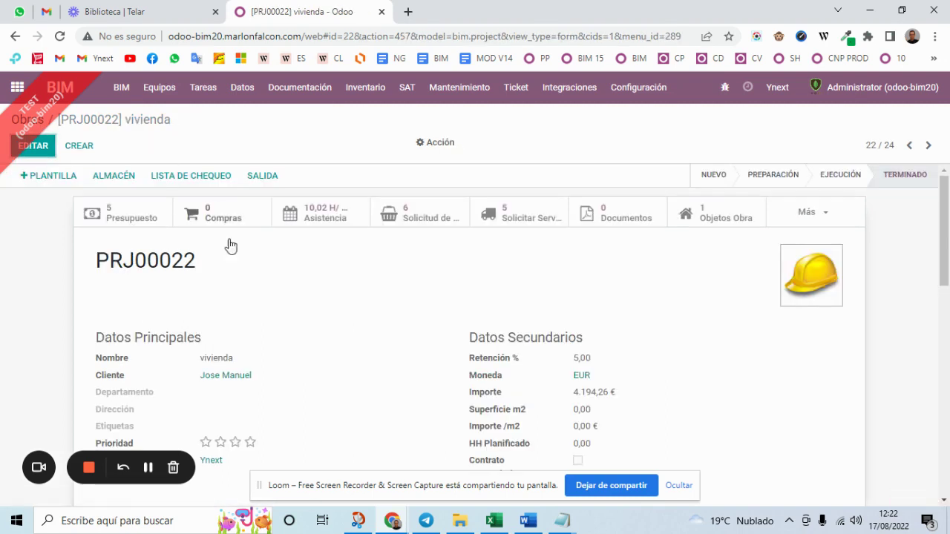
click(520, 215)
click(33, 155)
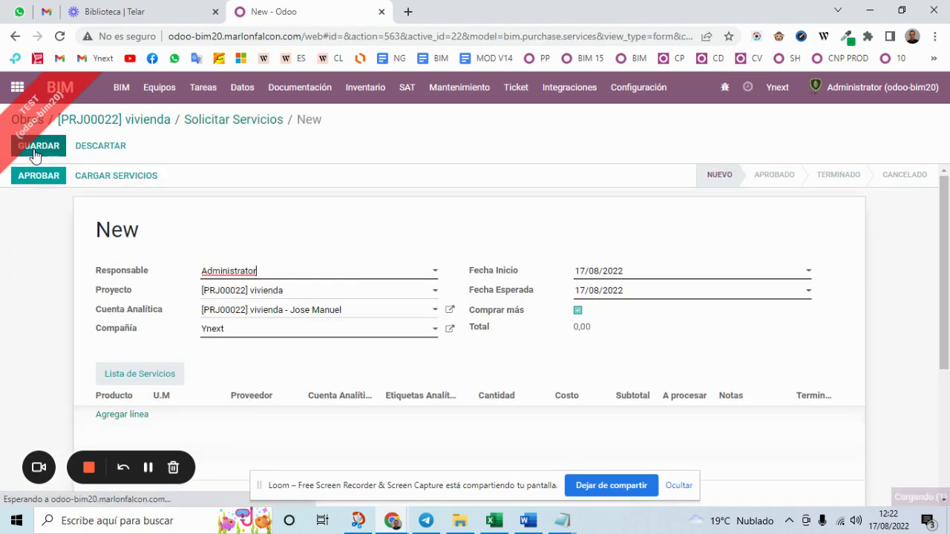
scroll(427, 416, down, 2)
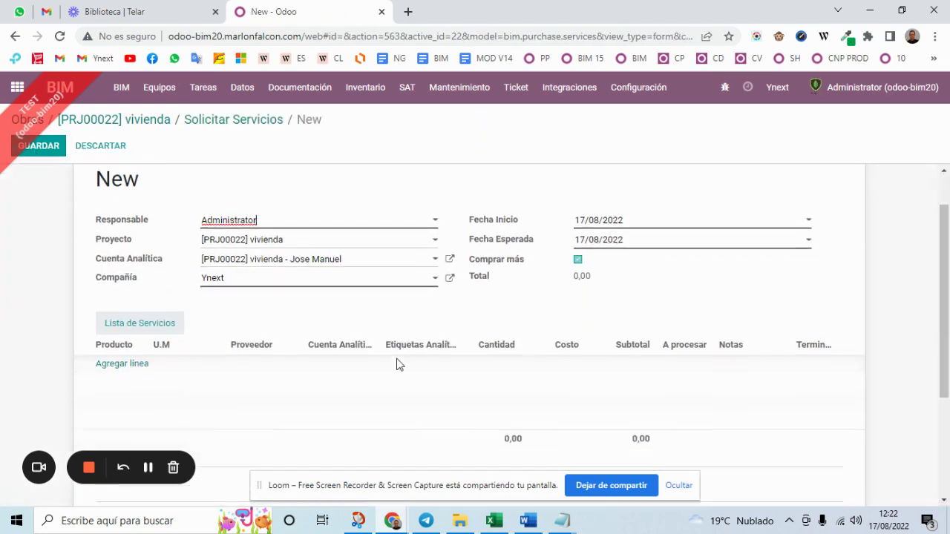
scroll(354, 414, up, 2)
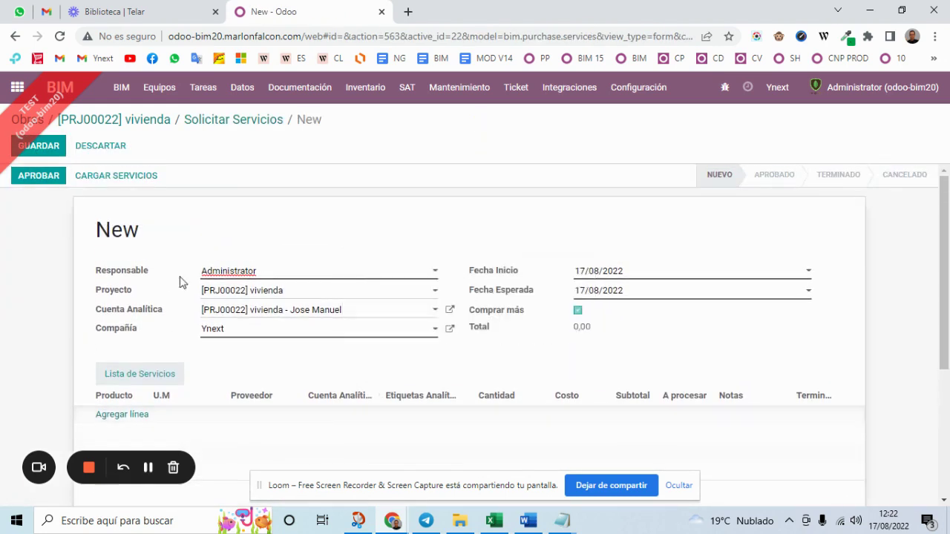
- Load the Sub-Contrato services from the PSU00035 Vivienda 1 budget into the new request
click(129, 181)
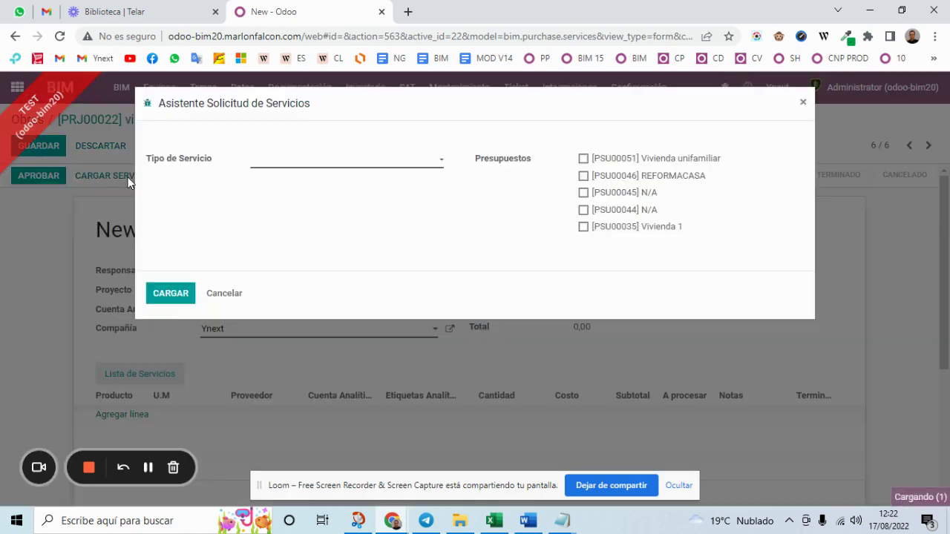
click(583, 227)
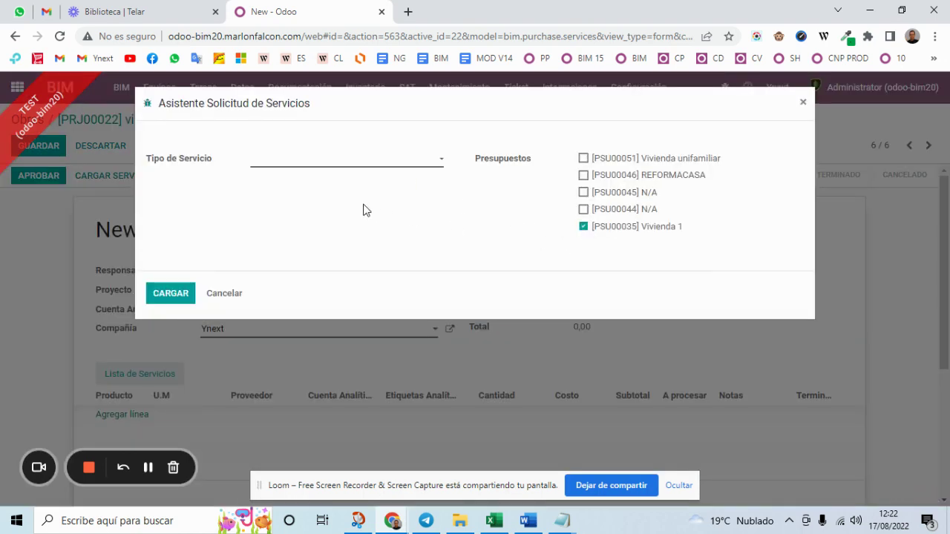
click(327, 162)
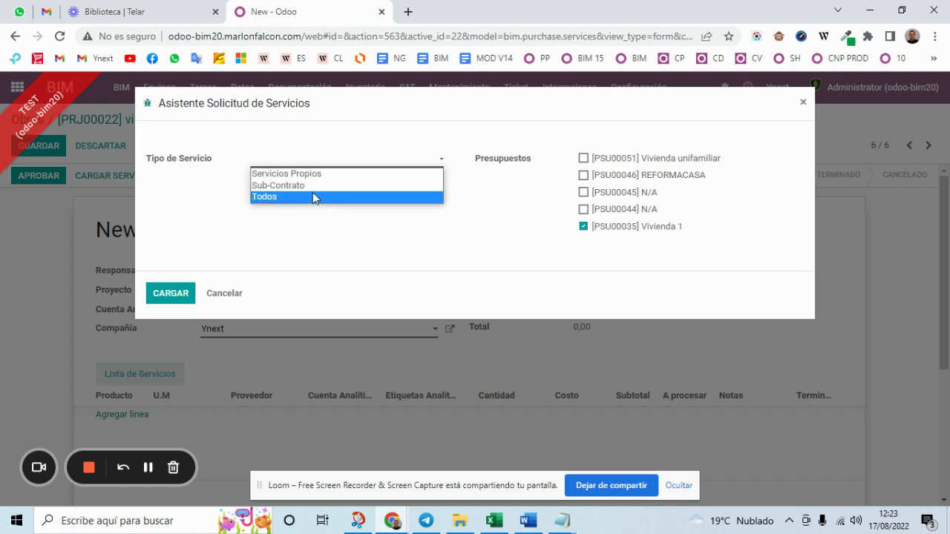
click(313, 187)
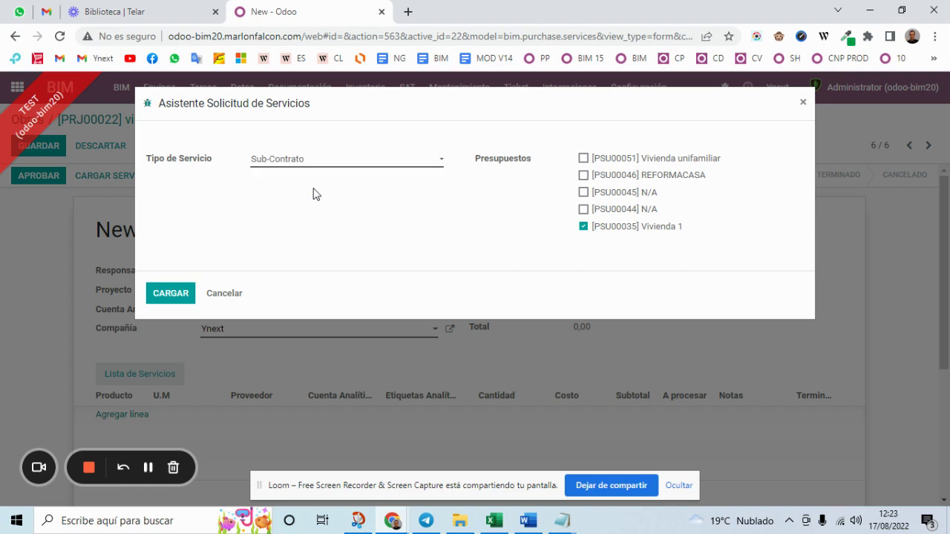
click(173, 294)
scroll(348, 382, down, 2)
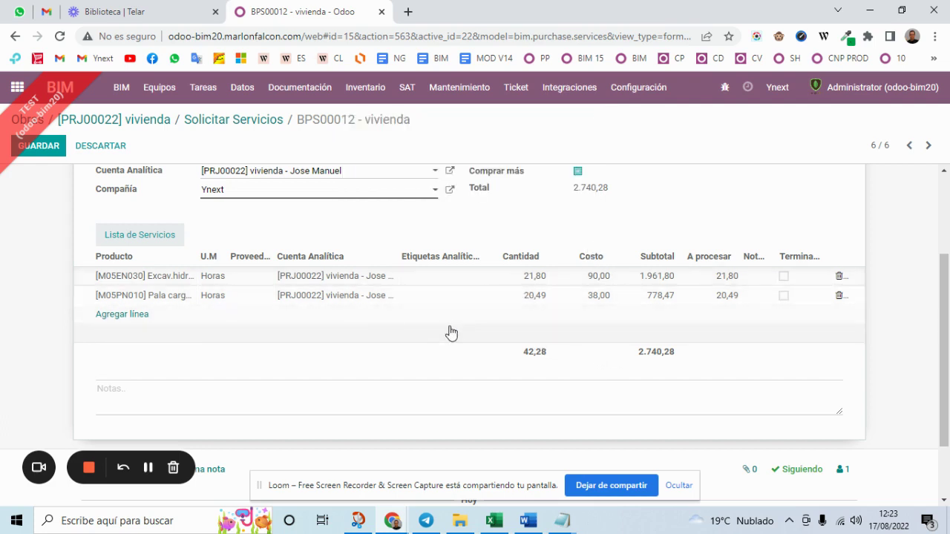
- Approve the subcontracted service request and save it
scroll(495, 314, up, 1)
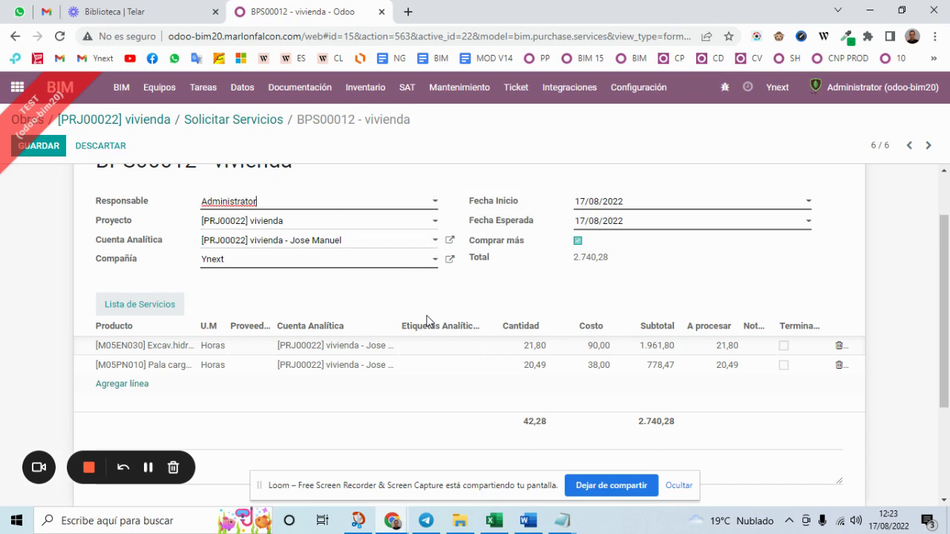
scroll(460, 407, up, 1)
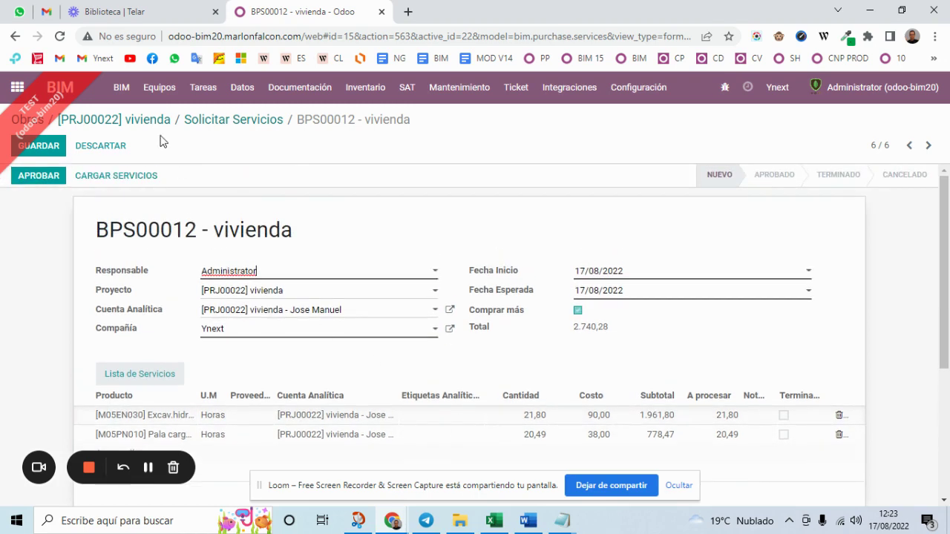
click(40, 177)
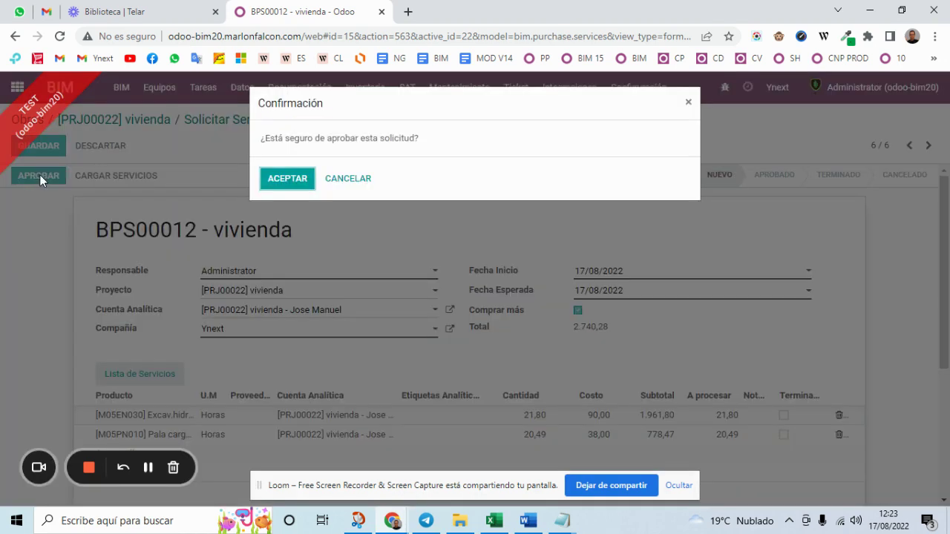
click(291, 181)
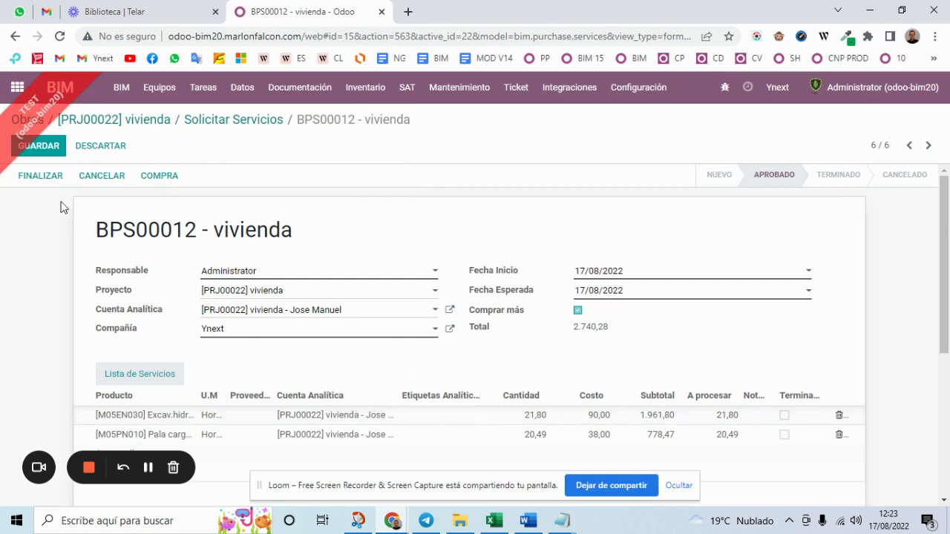
click(43, 149)
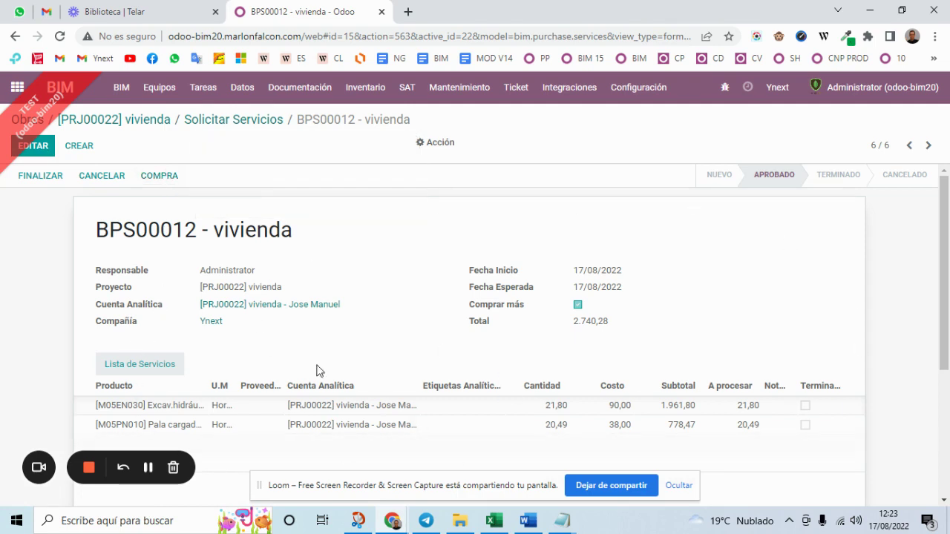
- Create another service request for the vivienda project and load the Servicios Propios from the PSU00035 Vivienda 1 budget into it
click(238, 121)
click(33, 154)
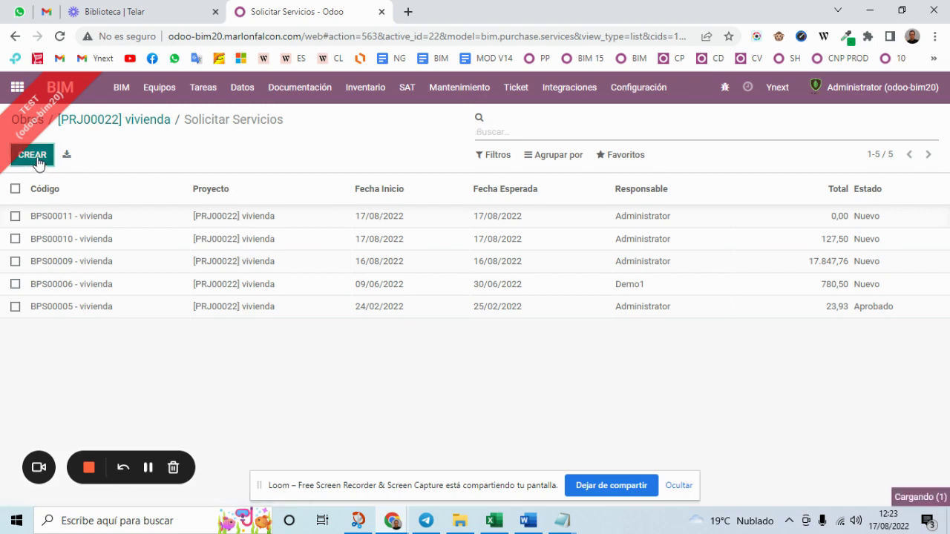
click(124, 175)
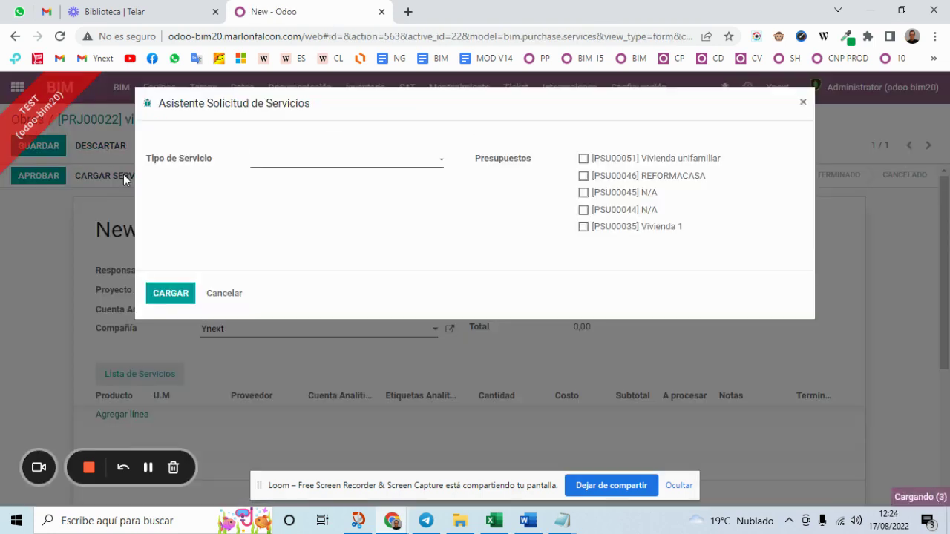
click(337, 161)
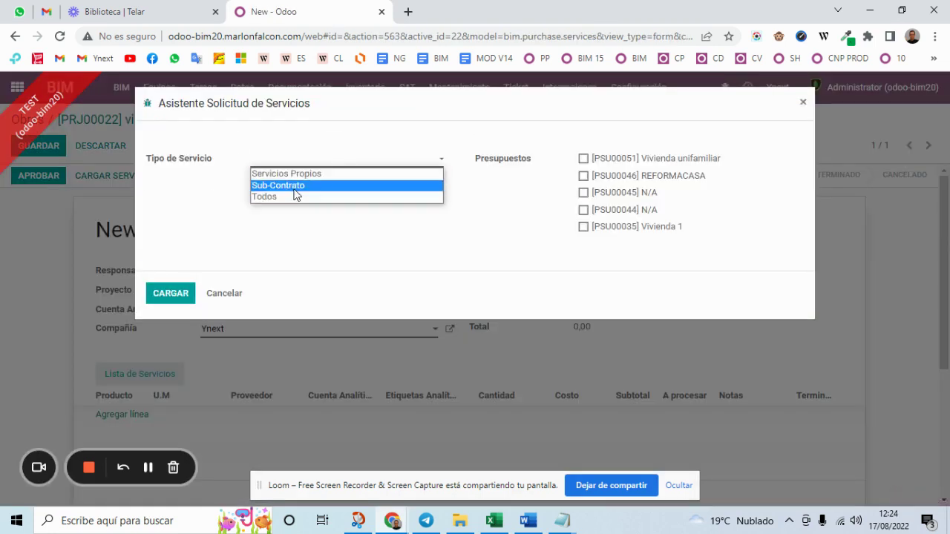
click(301, 175)
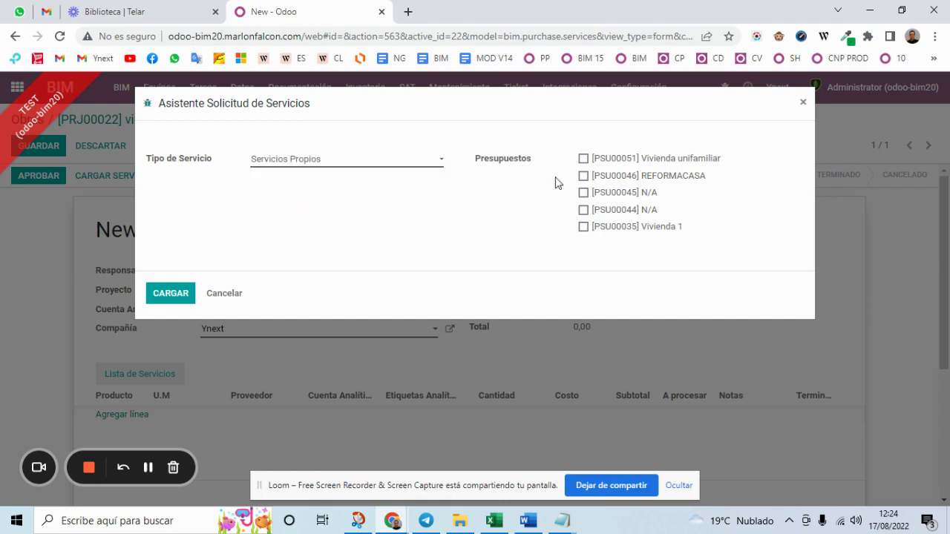
click(624, 229)
click(158, 297)
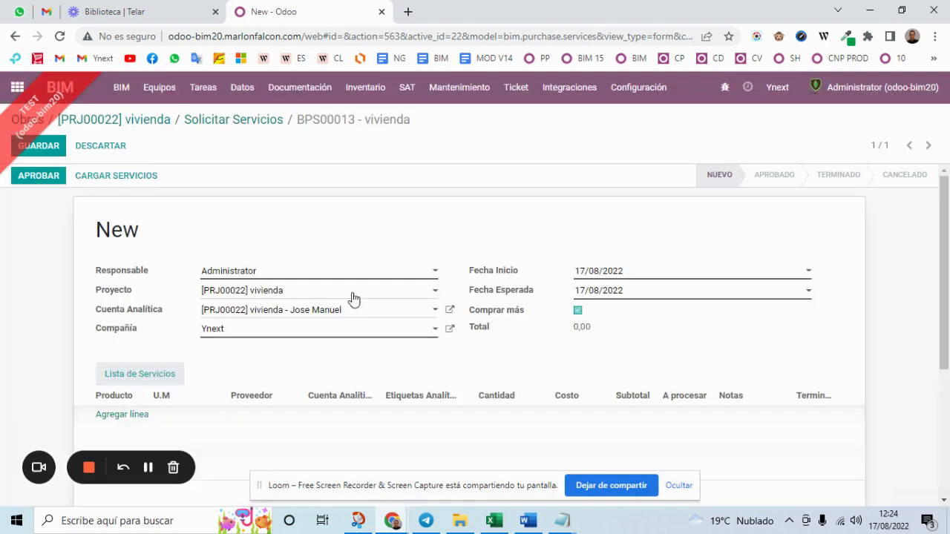
scroll(364, 297, down, 3)
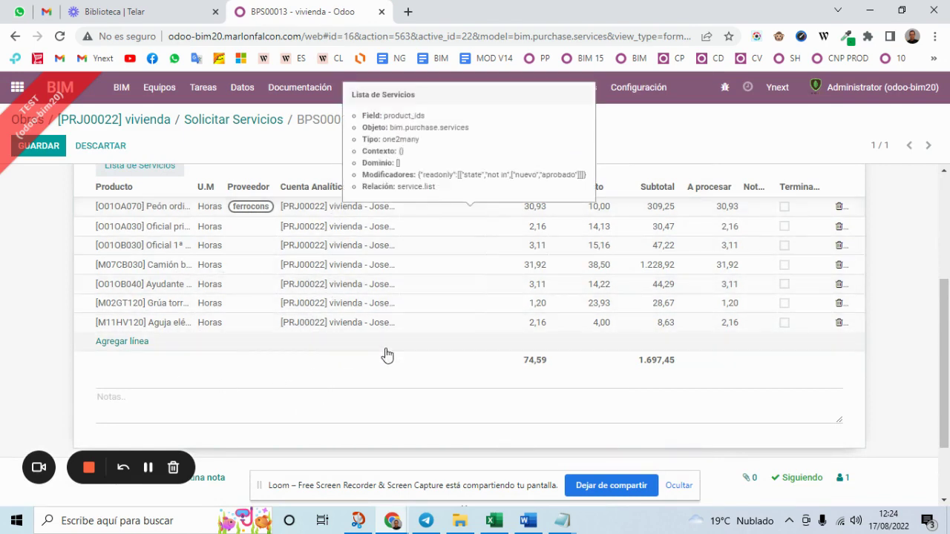
scroll(388, 354, up, 2)
scroll(349, 341, up, 4)
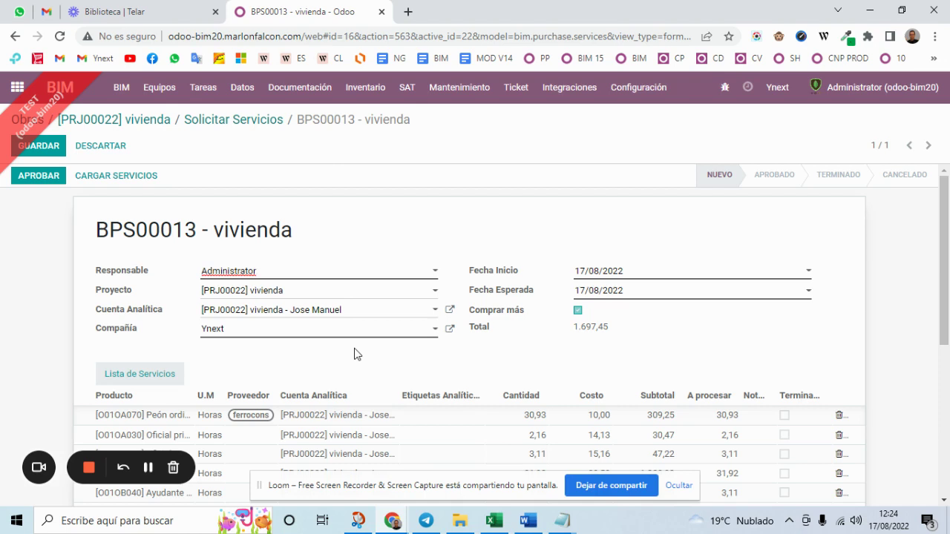
scroll(368, 364, down, 1)
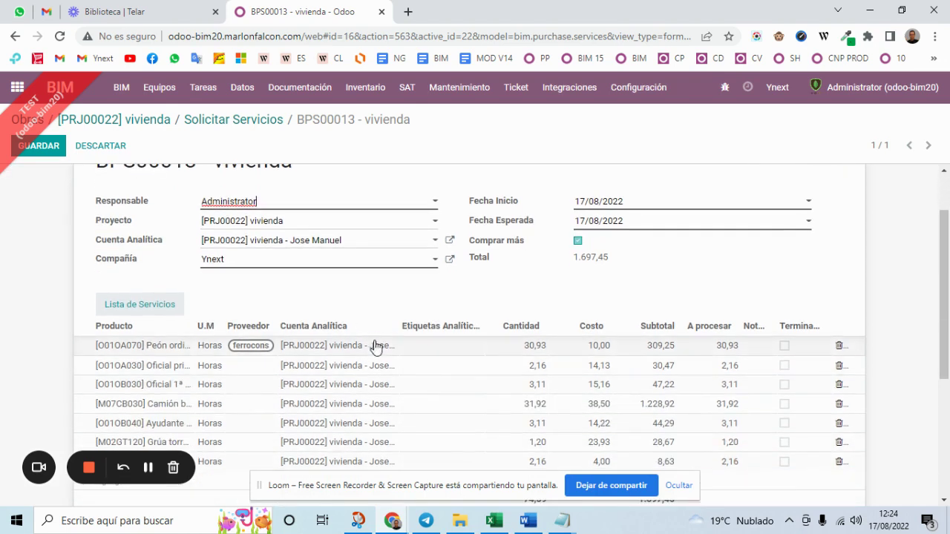
scroll(348, 328, up, 1)
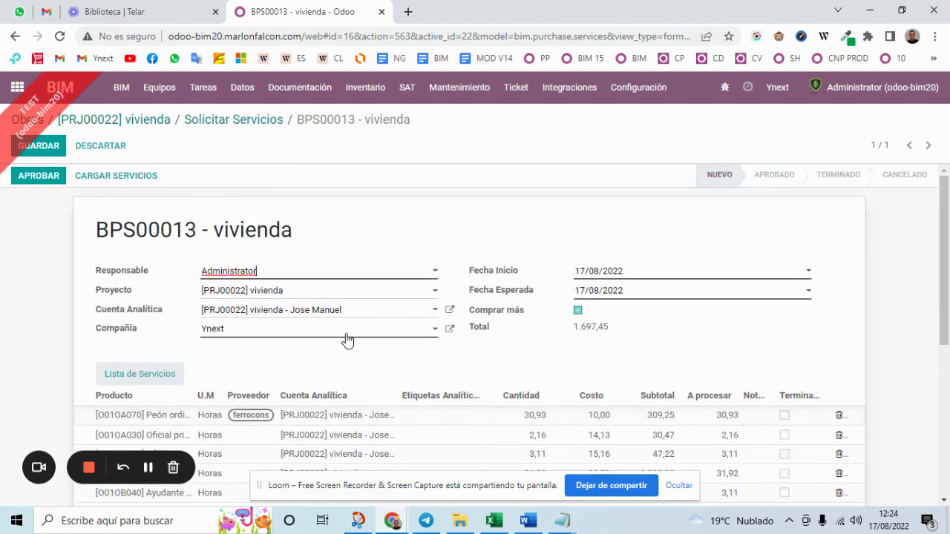